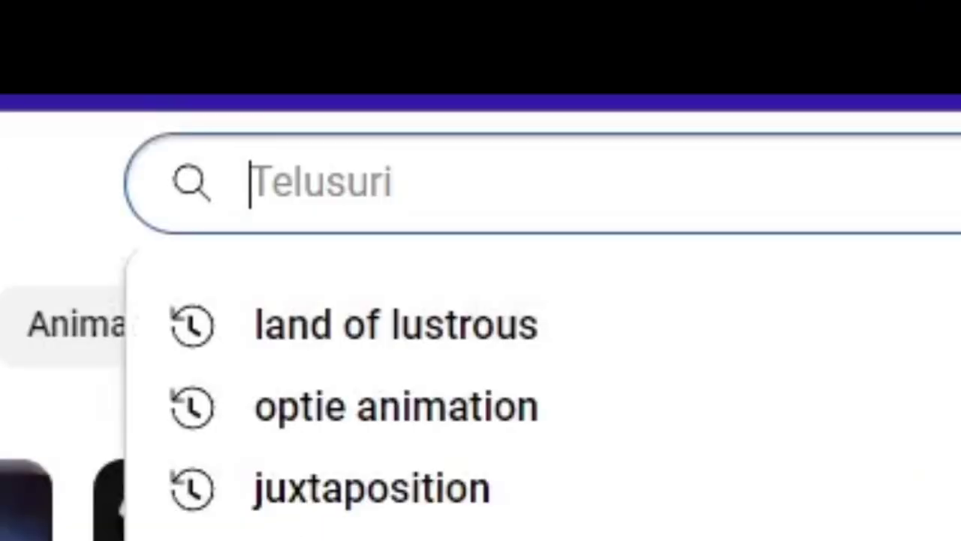
Step: Run a YouTube search for 'nyan cat' and scroll well down the result list
text(nyan cat)
key(Return)
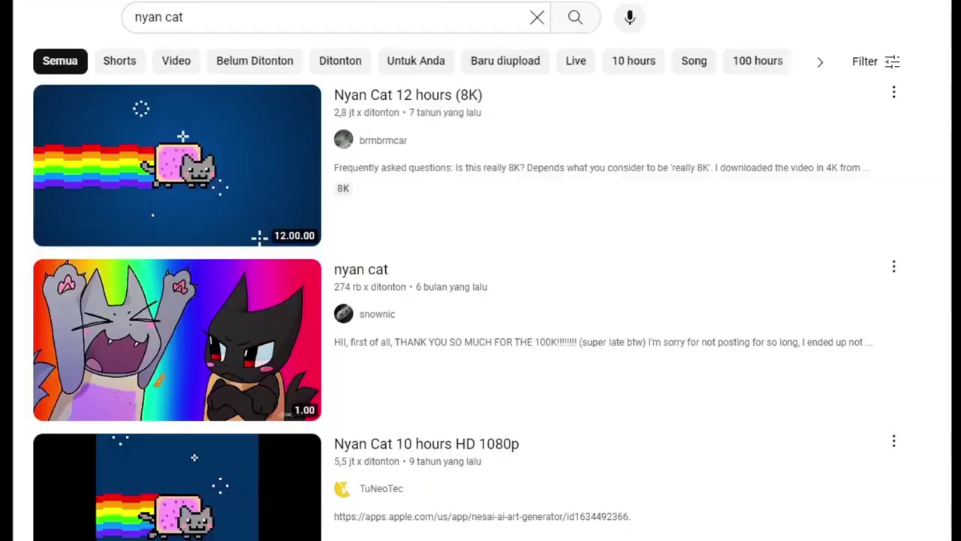
scroll(400, 62, down, 3)
scroll(406, 113, down, 2)
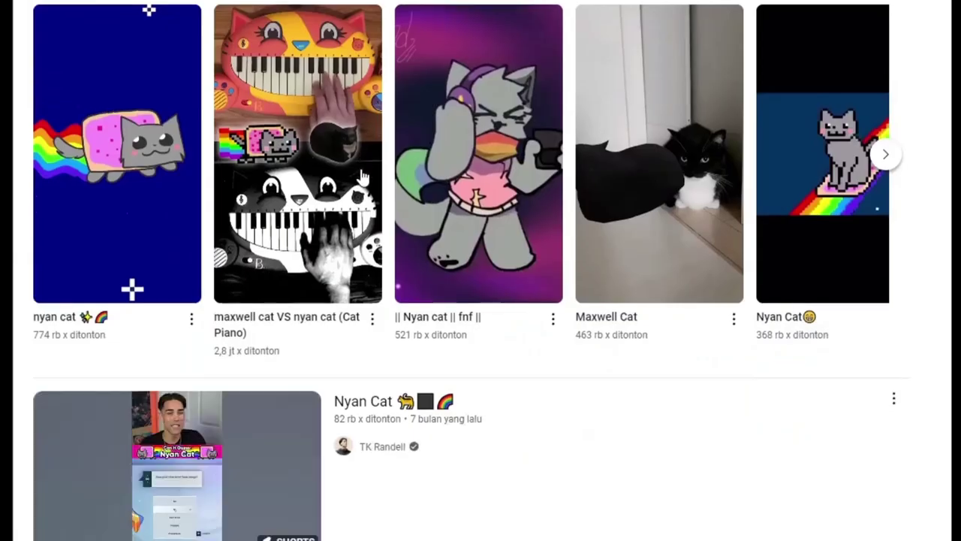
scroll(417, 154, down, 2)
scroll(304, 35, down, 1)
scroll(304, 35, down, 3)
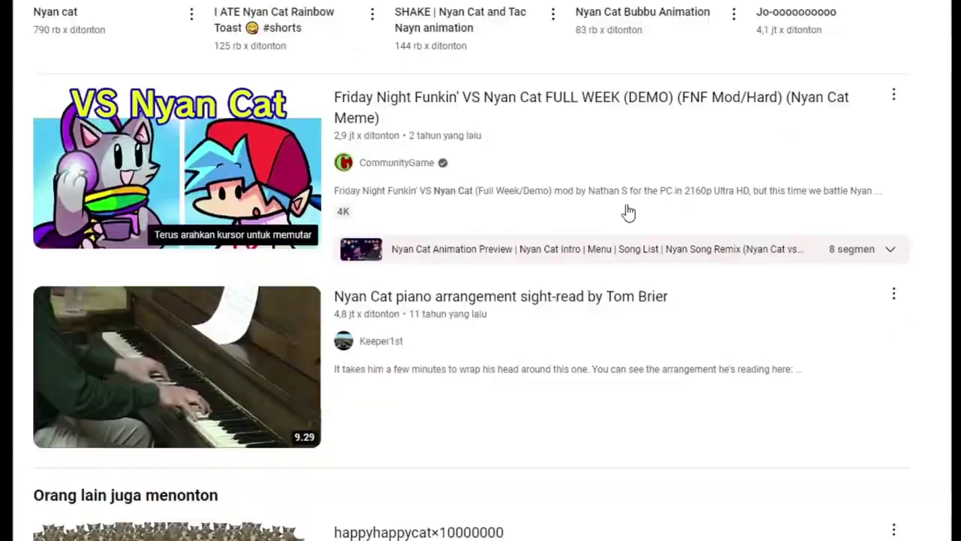
scroll(300, 90, down, 3)
scroll(264, 133, down, 2)
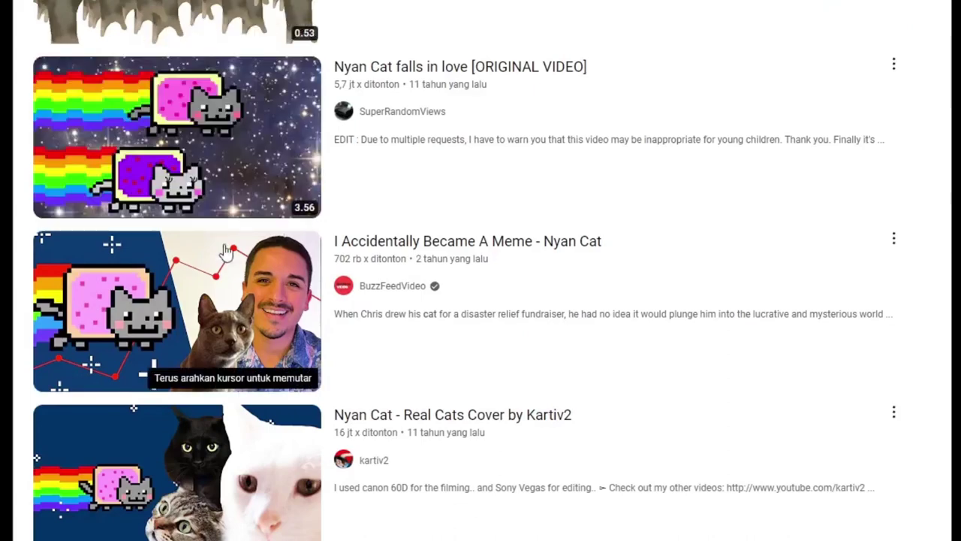
scroll(156, 225, down, 2)
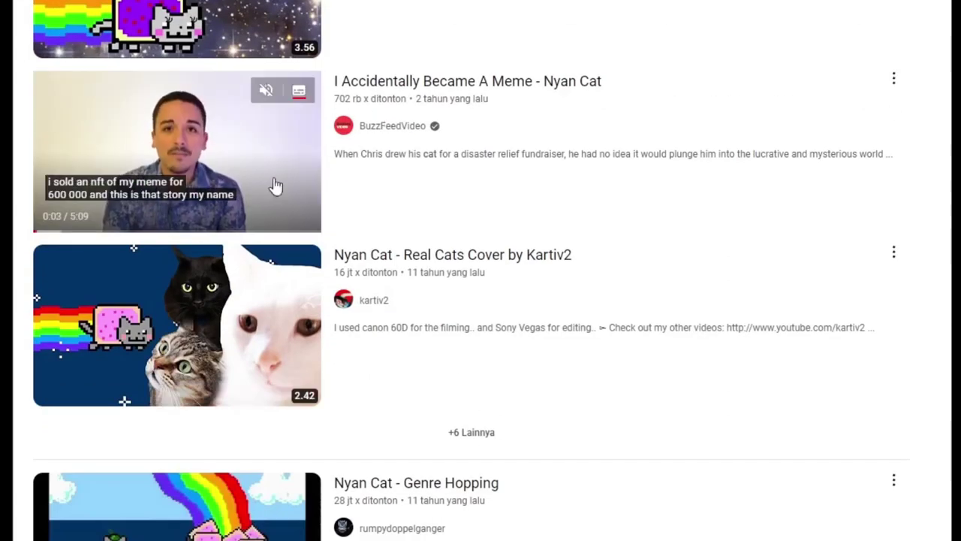
scroll(276, 186, down, 1)
scroll(85, 232, down, 2)
scroll(322, 215, down, 2)
scroll(213, 112, down, 3)
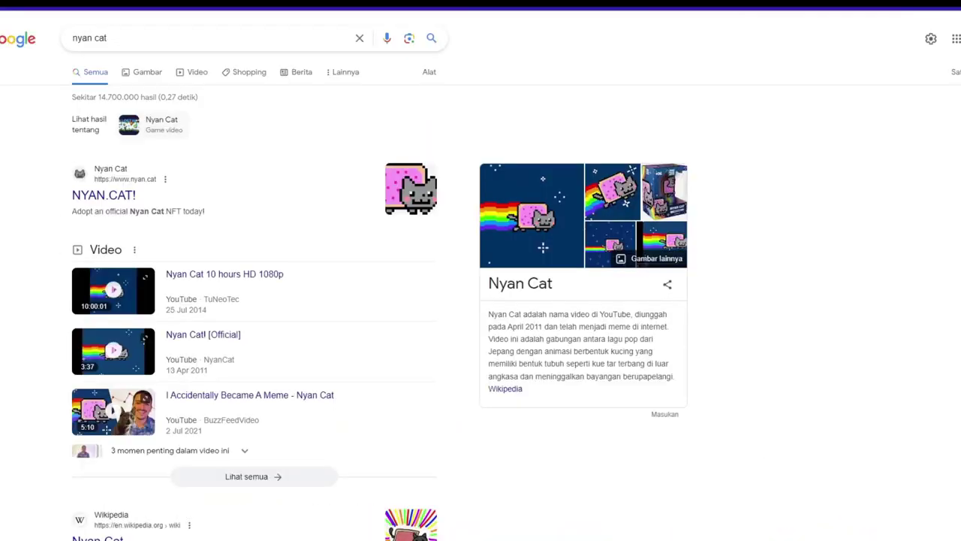
Step: Browse nyan cat image results and preview the r/memes real cat with pop-tart photo
click(132, 73)
click(34, 481)
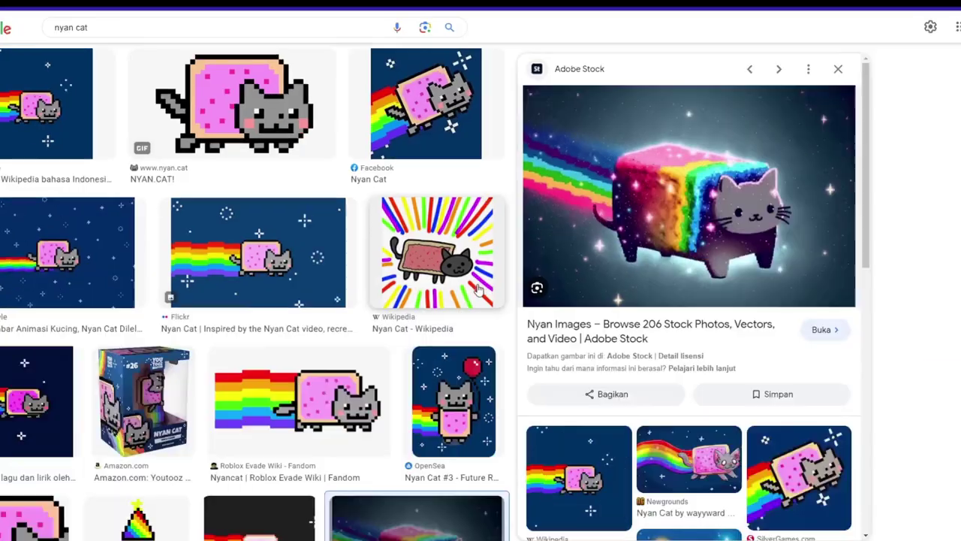
scroll(347, 298, down, 3)
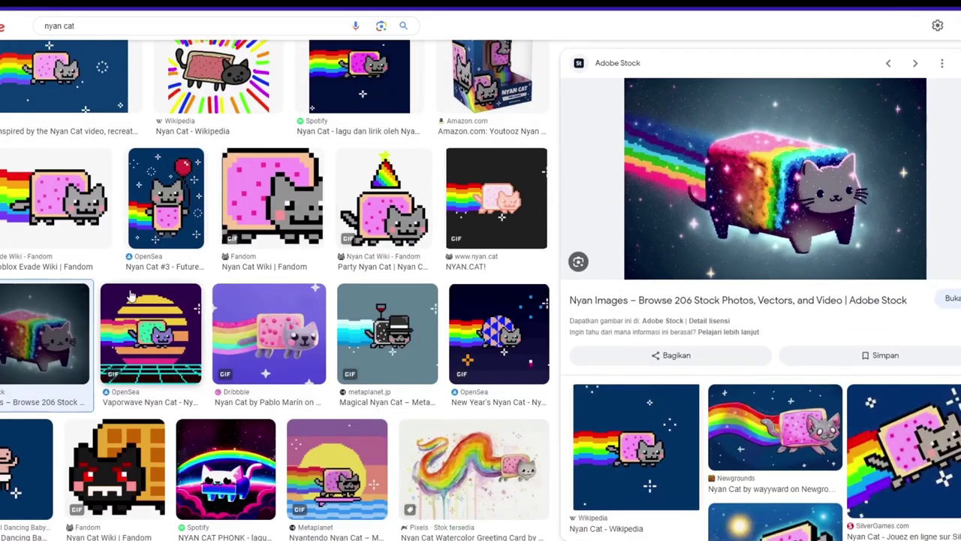
scroll(712, 359, down, 3)
scroll(858, 355, down, 2)
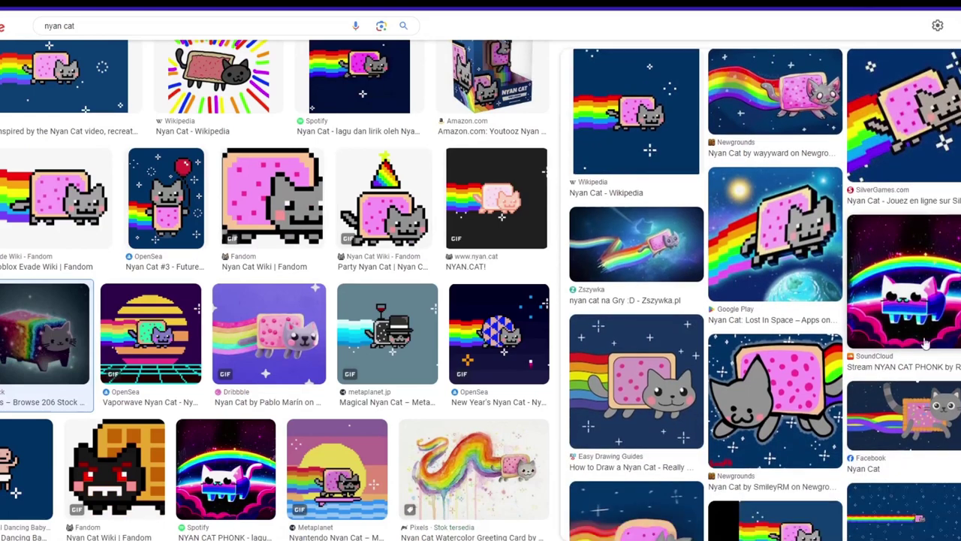
scroll(353, 218, down, 3)
scroll(353, 218, down, 2)
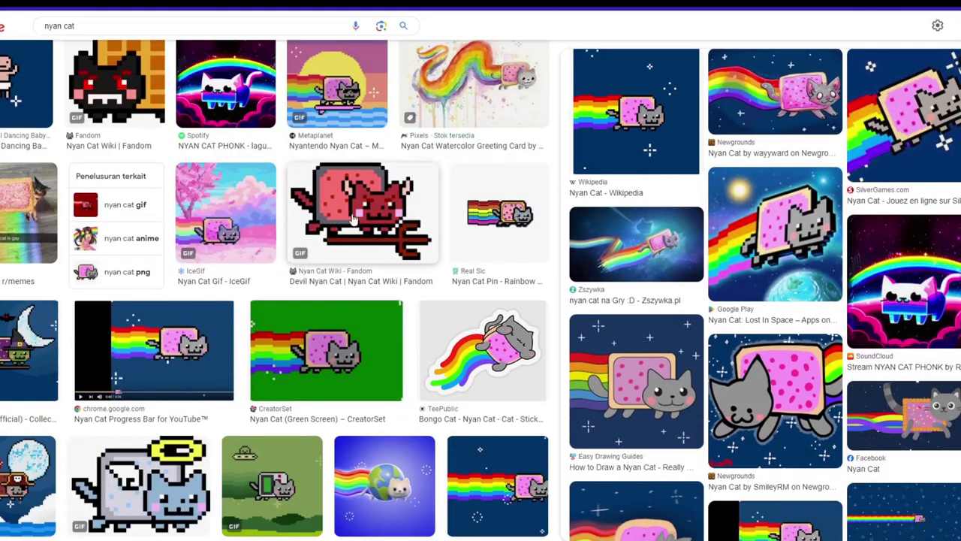
click(30, 213)
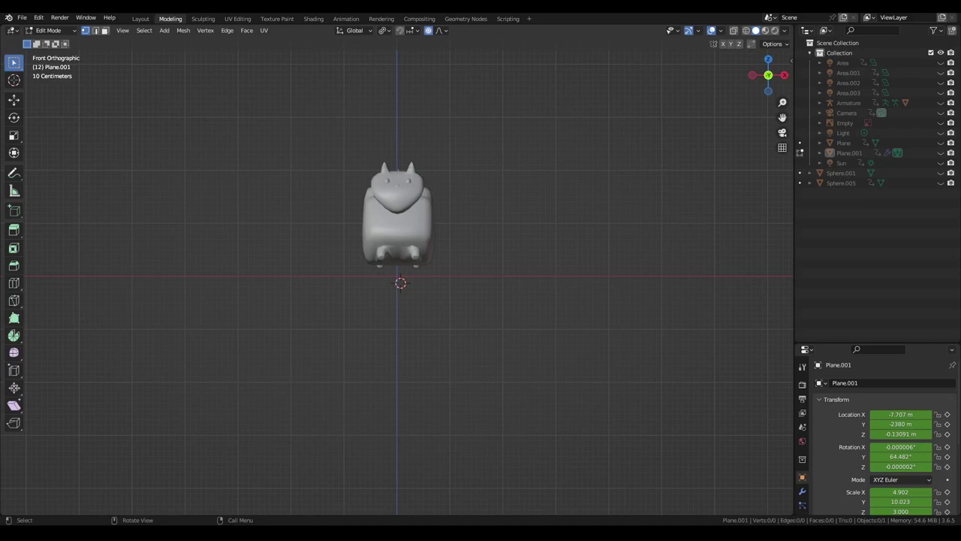
Step: Orbit around the cat and split the 3D view, making the lower area a Timeline
mouse_move(533, 262)
middle_down()
mouse_move(381, 238)
mouse_move(392, 242)
middle_up()
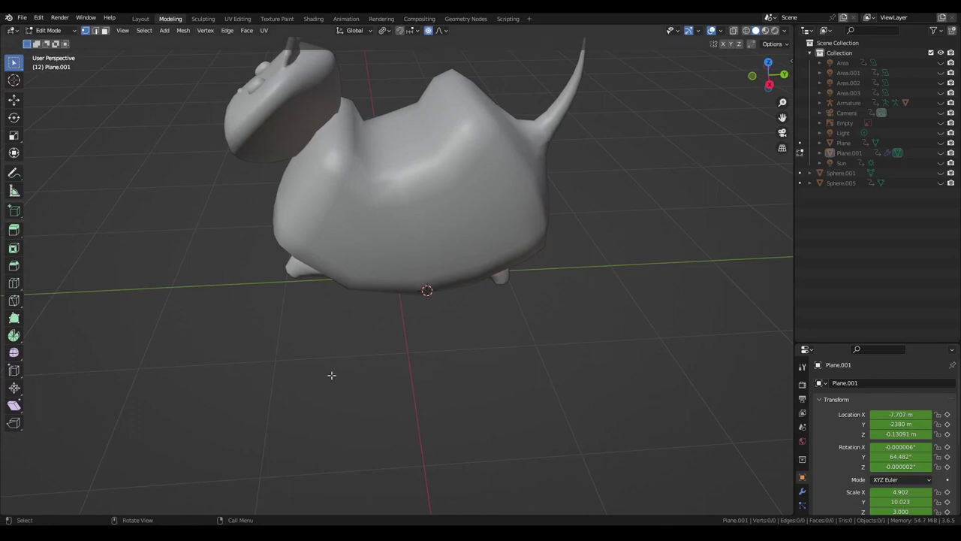
middle_drag(332, 375, 153, 442)
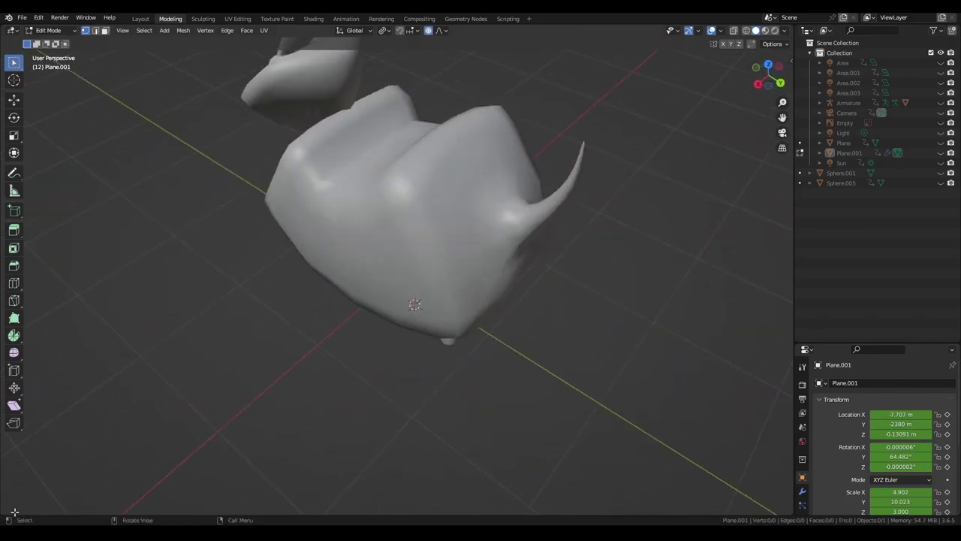
drag(3, 517, 4, 392)
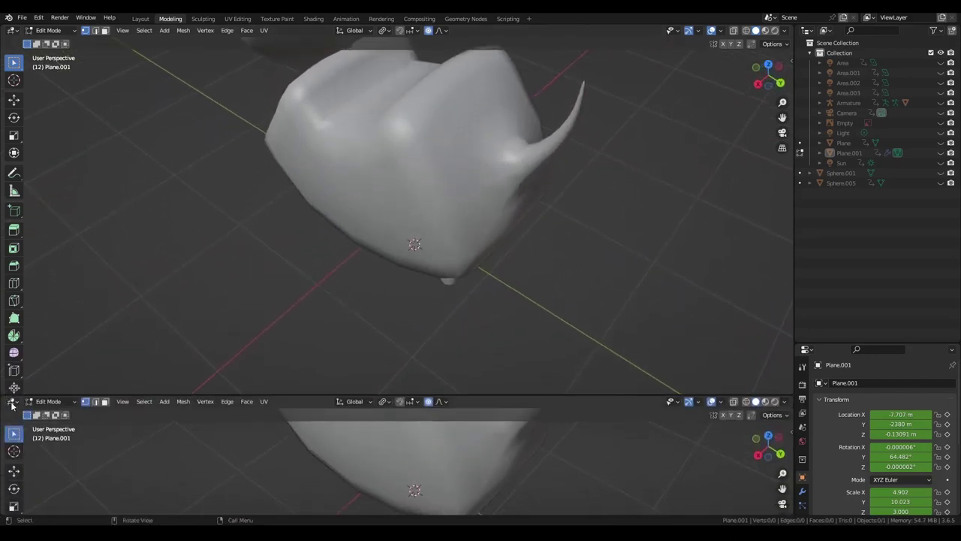
click(12, 402)
click(127, 304)
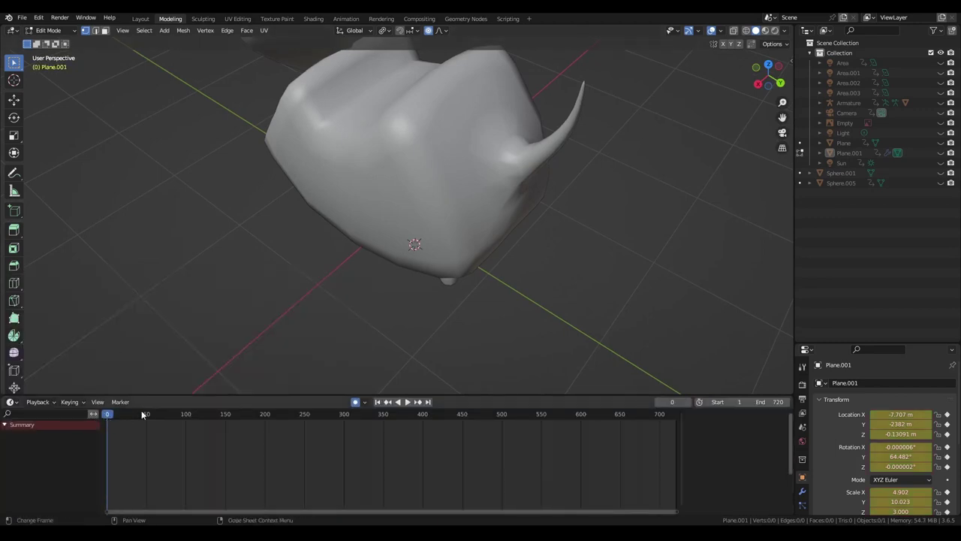
Step: Scrub the walk to frames 65 and 46 in front and side views, and show the modifiers
drag(142, 414, 159, 413)
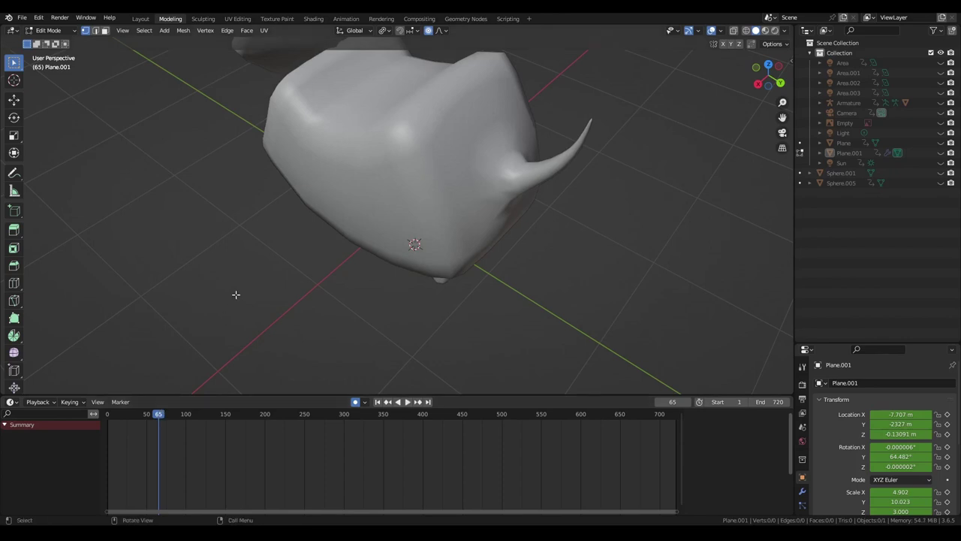
key(KP_1)
drag(154, 424, 144, 419)
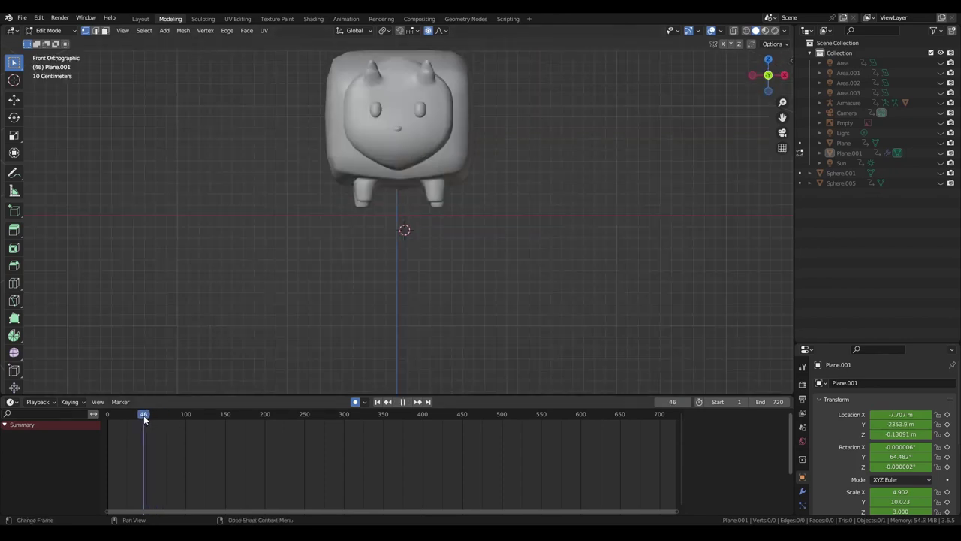
mouse_move(421, 270)
middle_down()
mouse_move(504, 243)
mouse_move(418, 268)
middle_up()
key(KP_3)
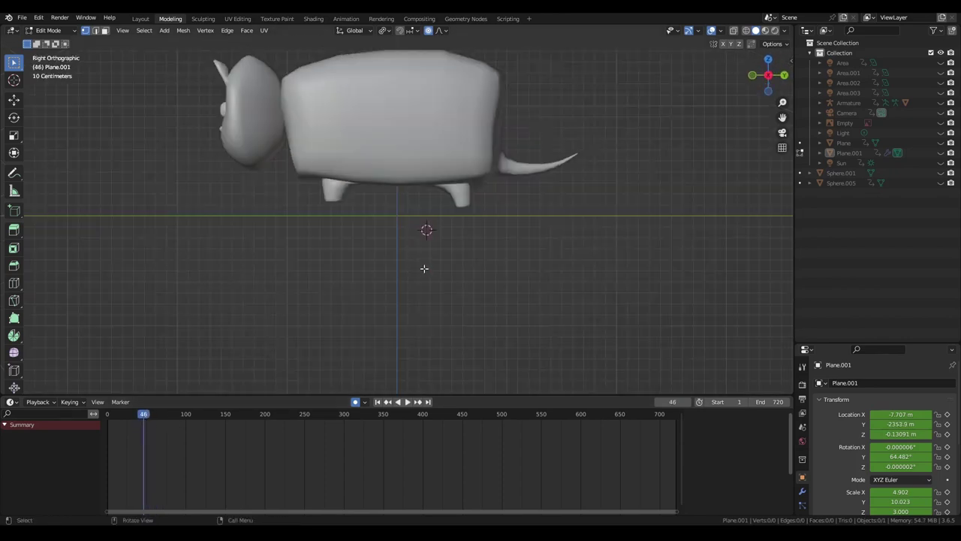
scroll(410, 173, down, 3)
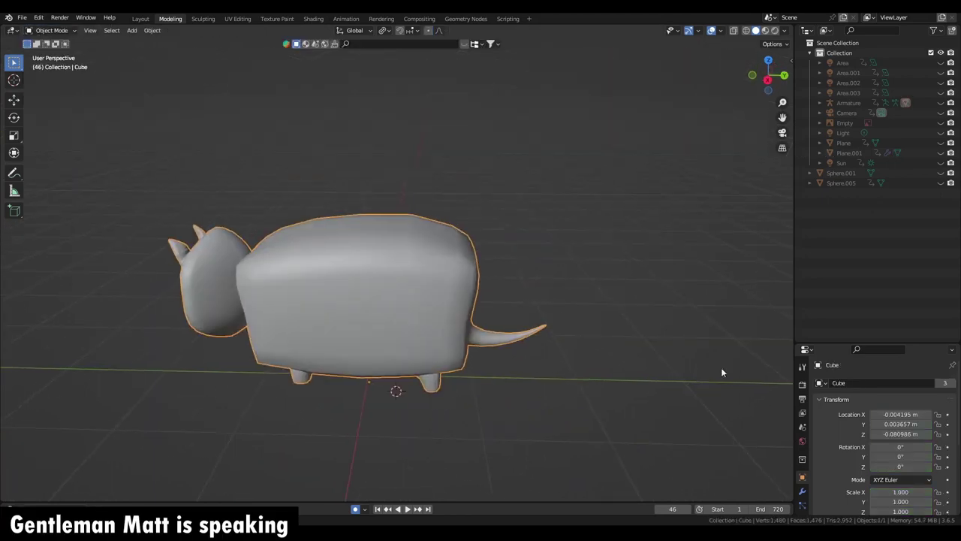
click(803, 328)
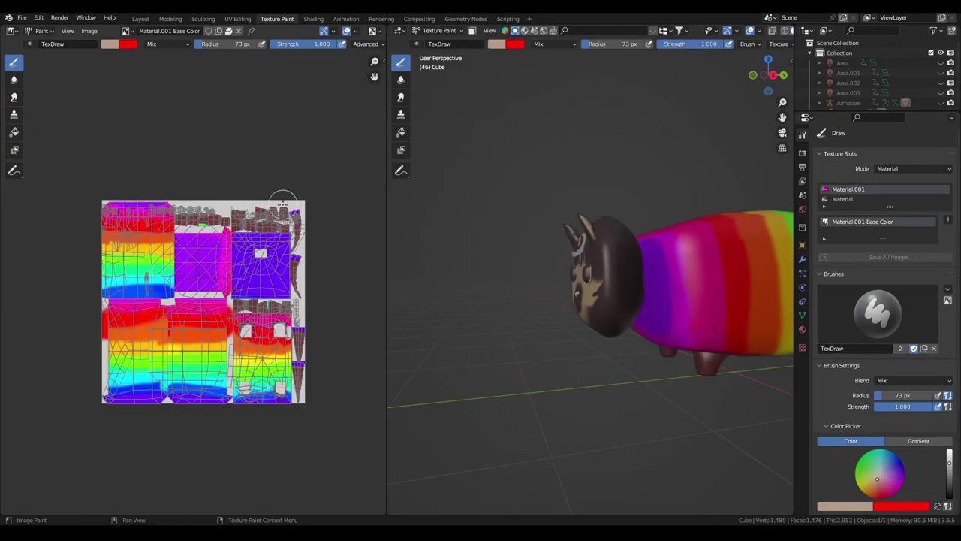
Step: Zoom and turn the 3D view to face the rainbow-painted cat
scroll(278, 224, down, 5)
mouse_move(570, 300)
alt+middle_down()
mouse_move(614, 272)
mouse_move(402, 346)
alt+middle_up()
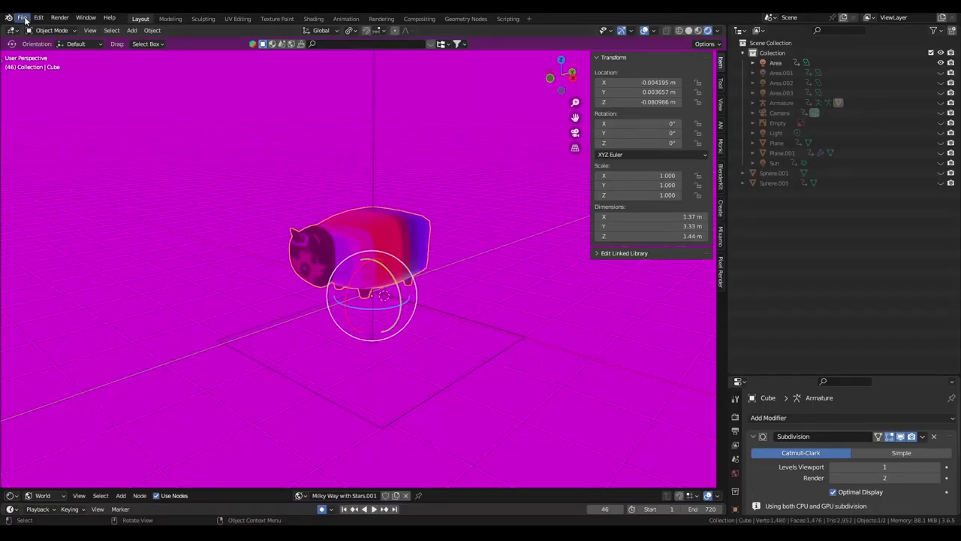
Step: Relink missing images with File > External Data > Find Missing Files, then orbit the view
click(24, 18)
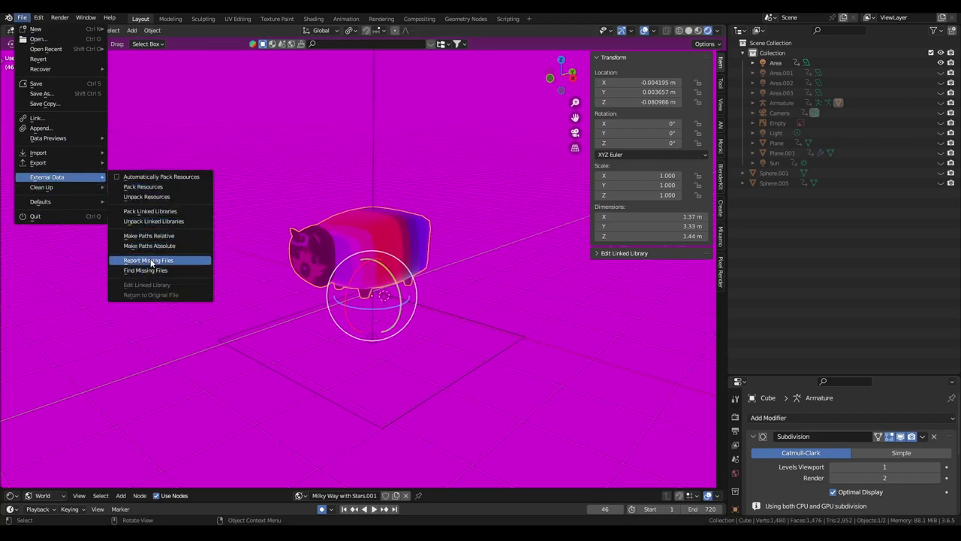
click(149, 271)
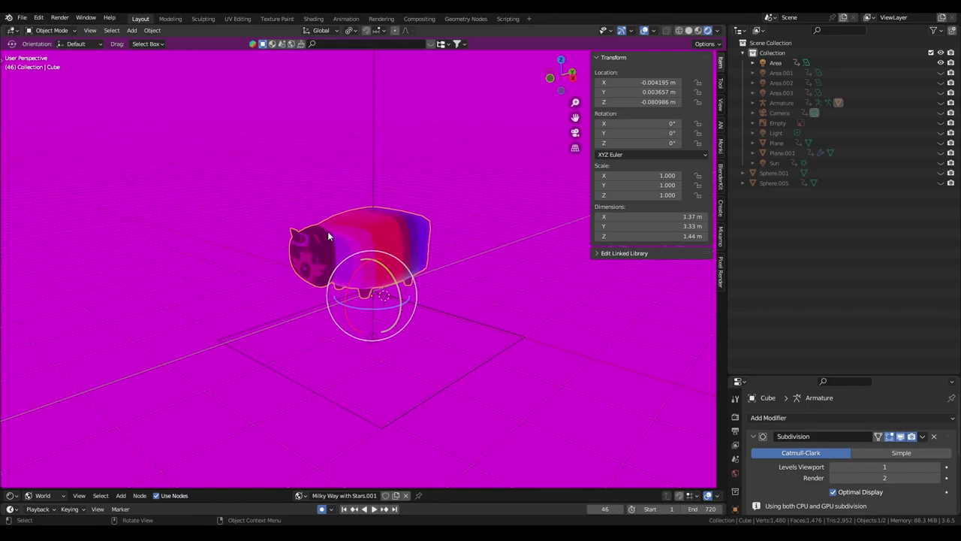
middle_drag(326, 250, 453, 221)
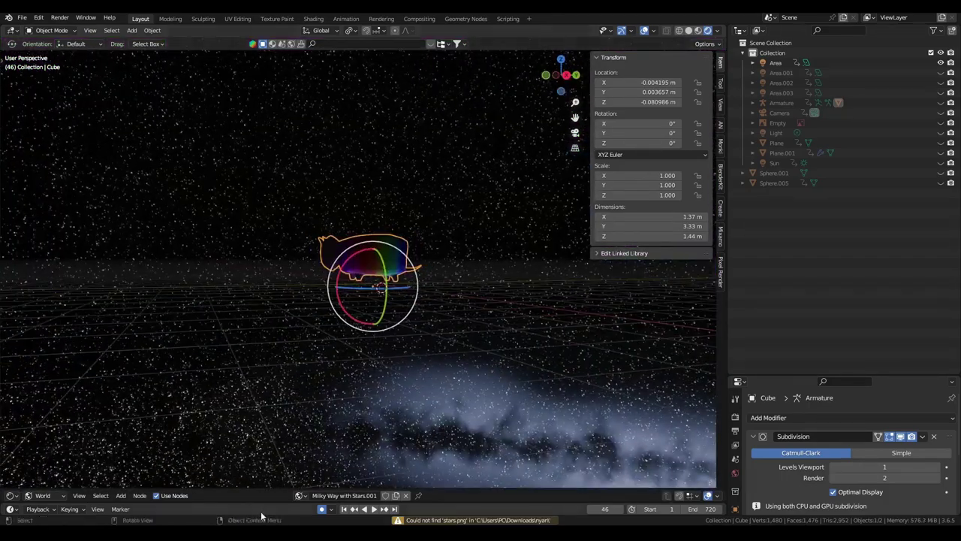
Step: Resize the world node editor, frame the cat, and switch to camera view with Numpad 0
drag(267, 488, 267, 281)
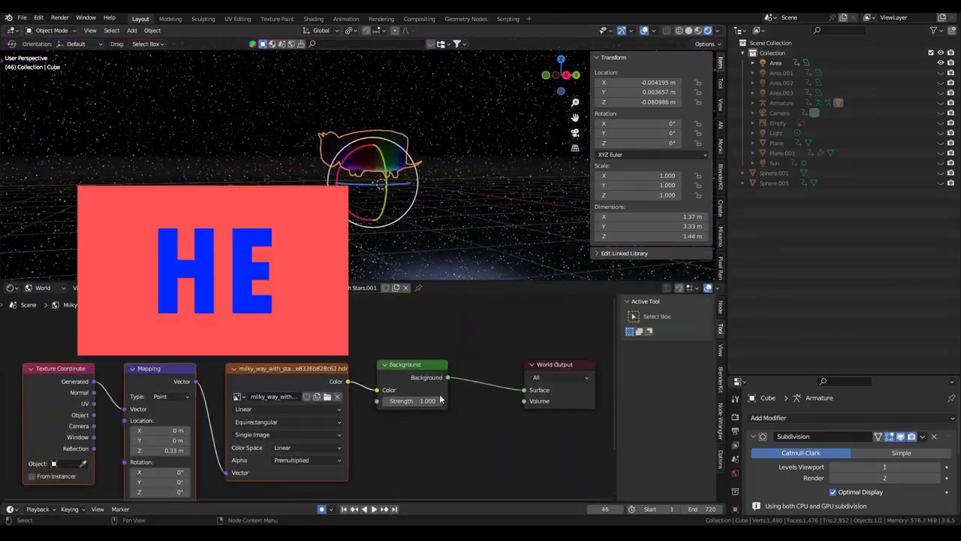
drag(267, 282, 266, 480)
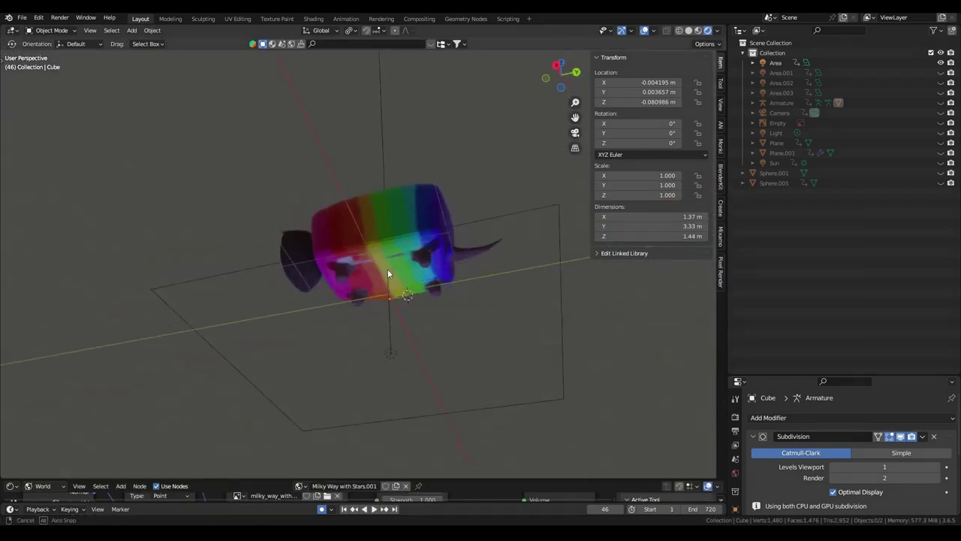
middle_drag(388, 269, 450, 248)
key(KP_0)
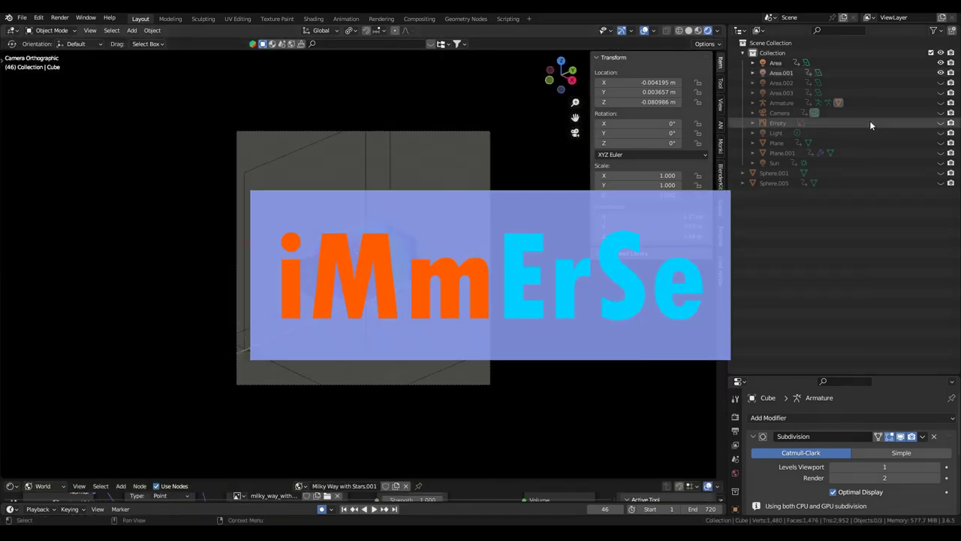
Step: Unhide the rainbow Plane and starfield Plane.001, then orbit along the rainbow trail
click(941, 144)
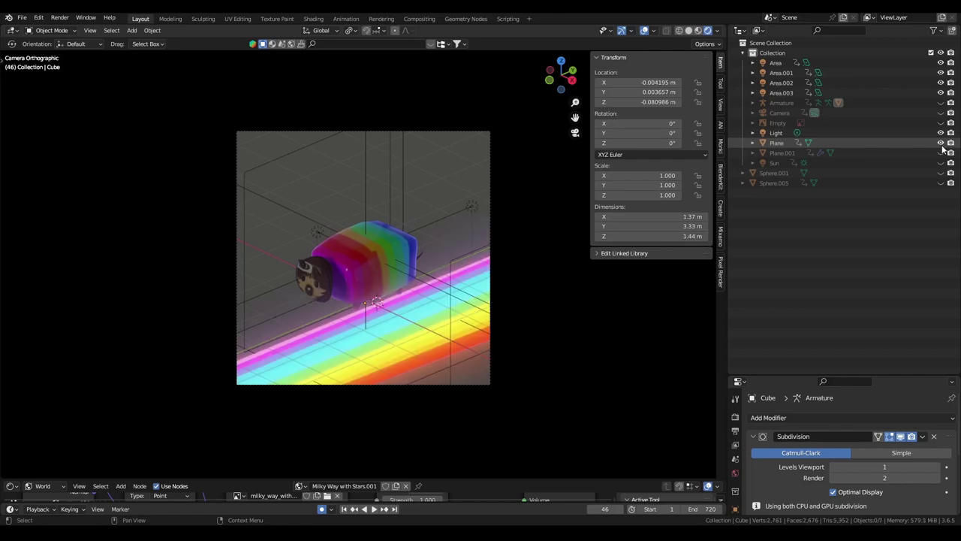
click(941, 153)
middle_drag(301, 210, 298, 297)
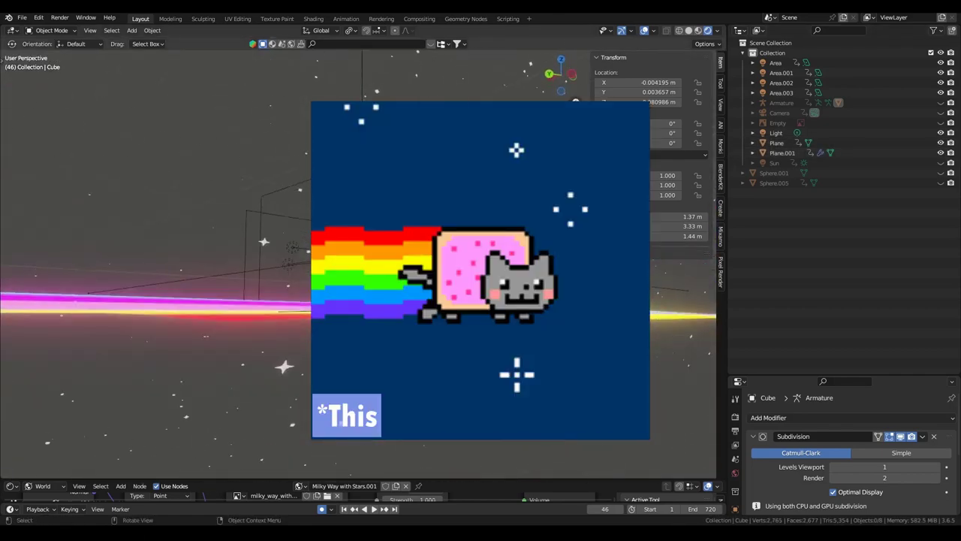
middle_drag(298, 298, 306, 437)
Step: Connect the environment texture Color output to the Background Color input
drag(323, 478, 324, 336)
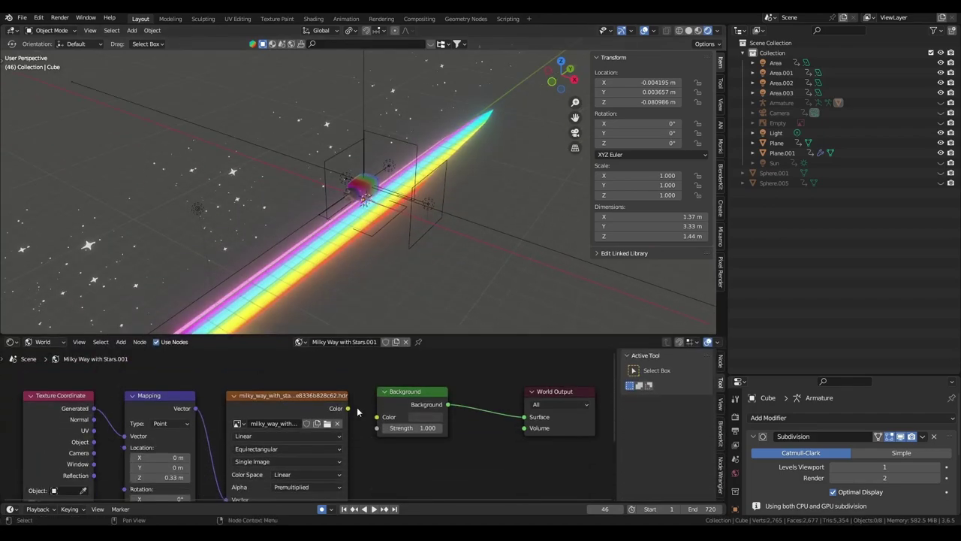
drag(348, 408, 379, 417)
drag(424, 333, 425, 488)
middle_drag(432, 301, 446, 272)
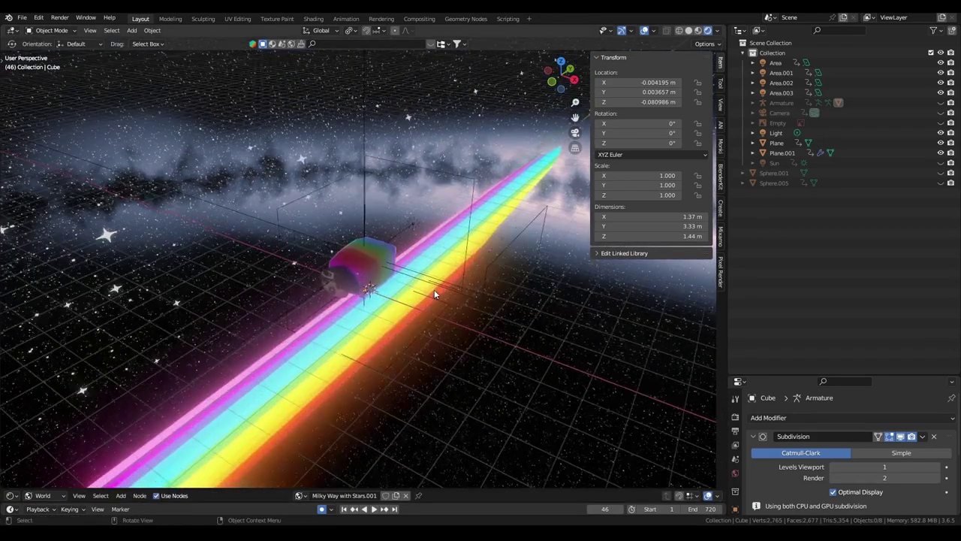
Step: Play the running animation, zooming and orbiting around the cat, then stop playback
key(space)
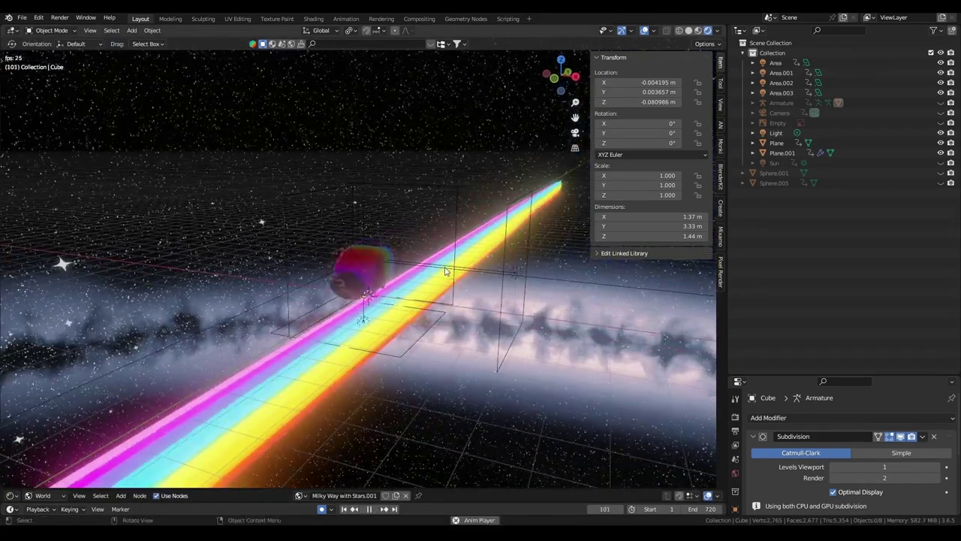
scroll(397, 272, up, 3)
scroll(396, 272, up, 2)
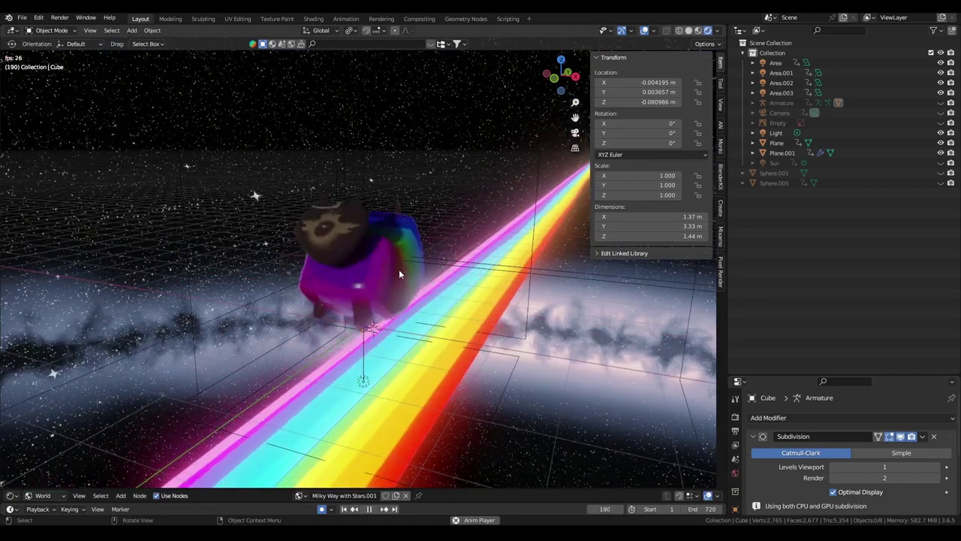
mouse_move(399, 269)
middle_down()
mouse_move(488, 274)
mouse_move(489, 250)
mouse_move(433, 366)
middle_up()
scroll(487, 270, down, 3)
scroll(487, 269, down, 3)
key(space)
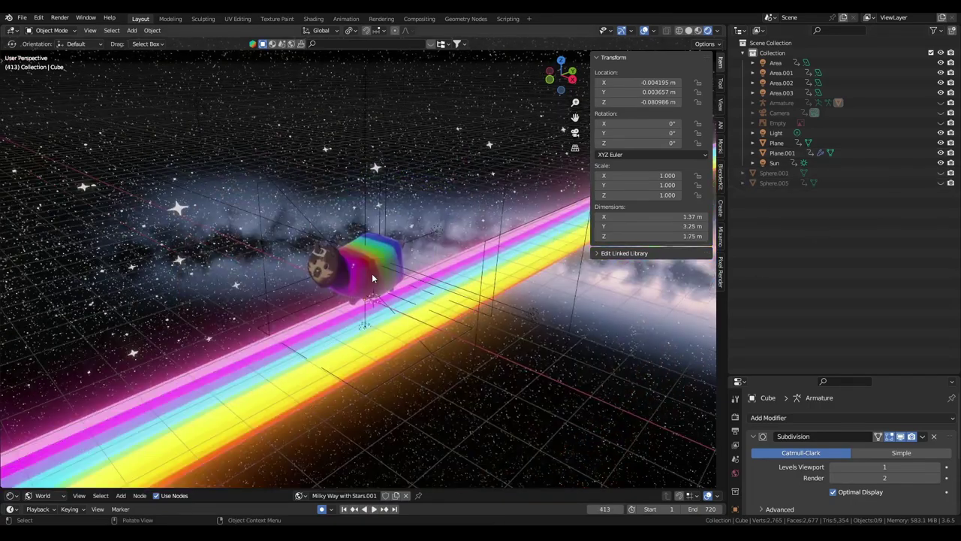
Step: Inspect the scene from the overhead top view and briefly through the camera
key(KP_7)
scroll(371, 274, down, 5)
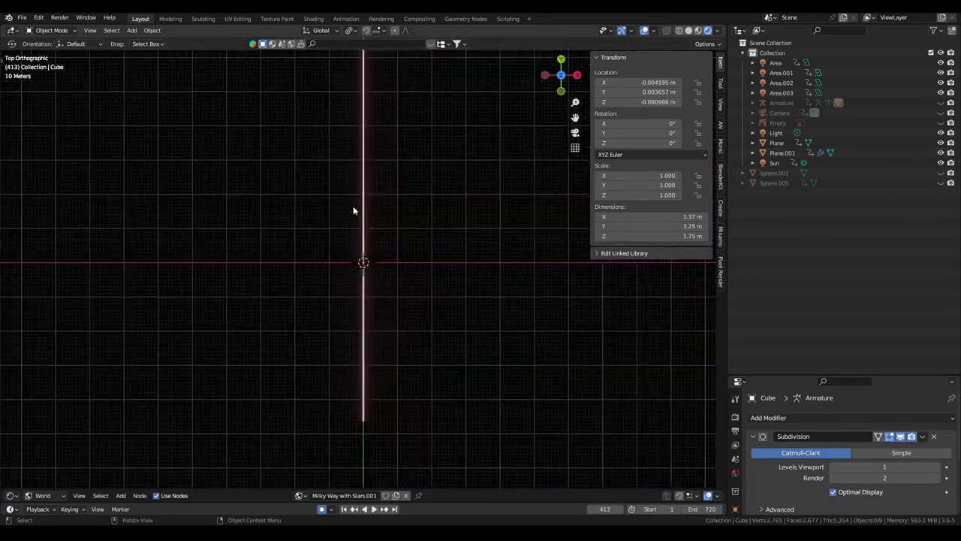
mouse_move(363, 193)
middle_down()
mouse_move(240, 285)
mouse_move(259, 387)
middle_up()
key(KP_7)
scroll(347, 311, up, 5)
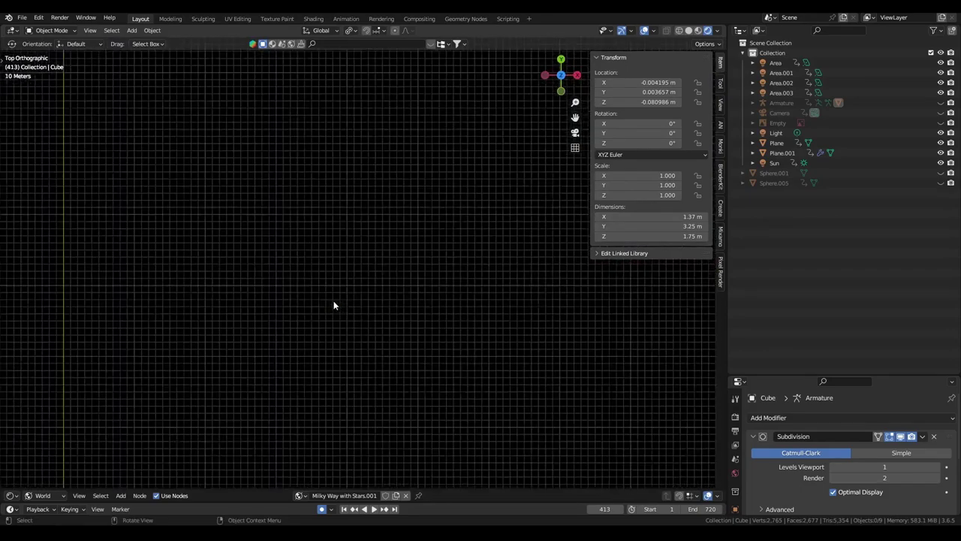
mouse_move(298, 307)
middle_down()
mouse_move(549, 258)
mouse_move(306, 278)
middle_up()
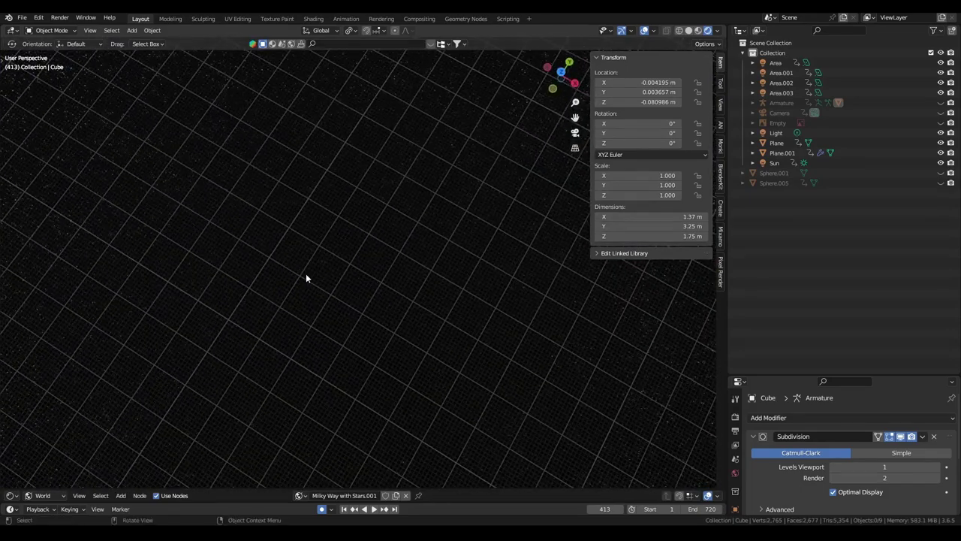
key(KP_0)
key(KP_0)
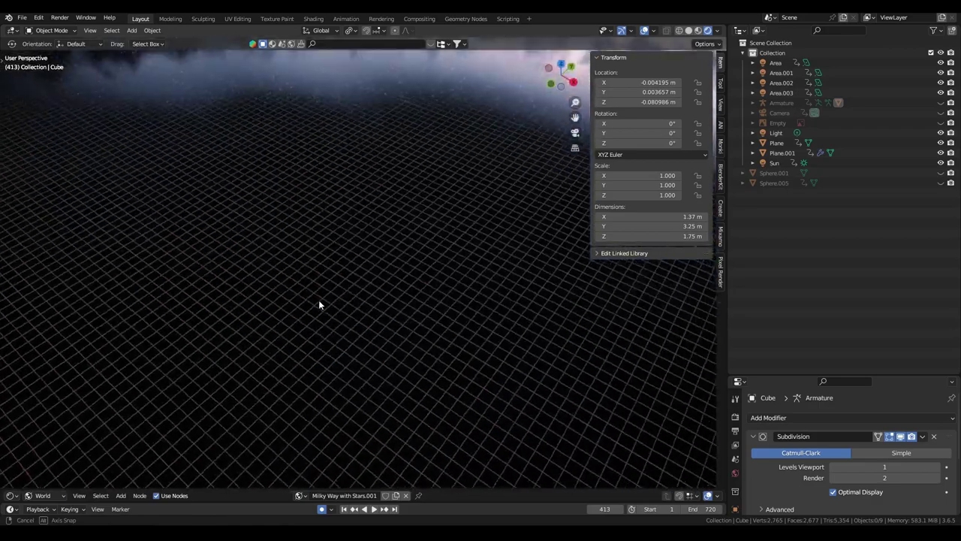
Step: Switch to orthographic top view, orbit to the Milky Way, and select Plane.001
mouse_move(319, 300)
middle_down()
mouse_move(329, 310)
mouse_move(350, 290)
mouse_move(326, 278)
middle_up()
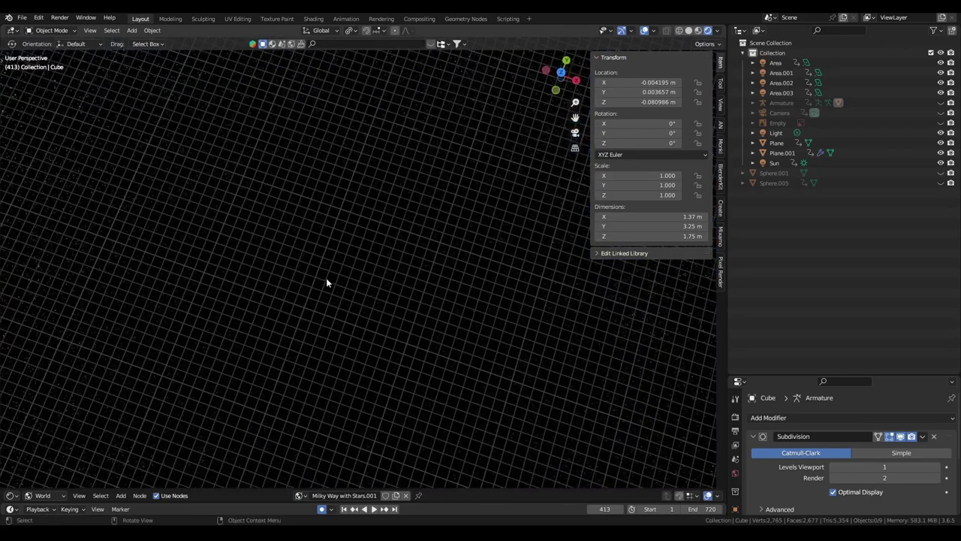
key(KP_5)
key(KP_7)
mouse_move(327, 281)
middle_down()
mouse_move(204, 176)
mouse_move(202, 208)
middle_up()
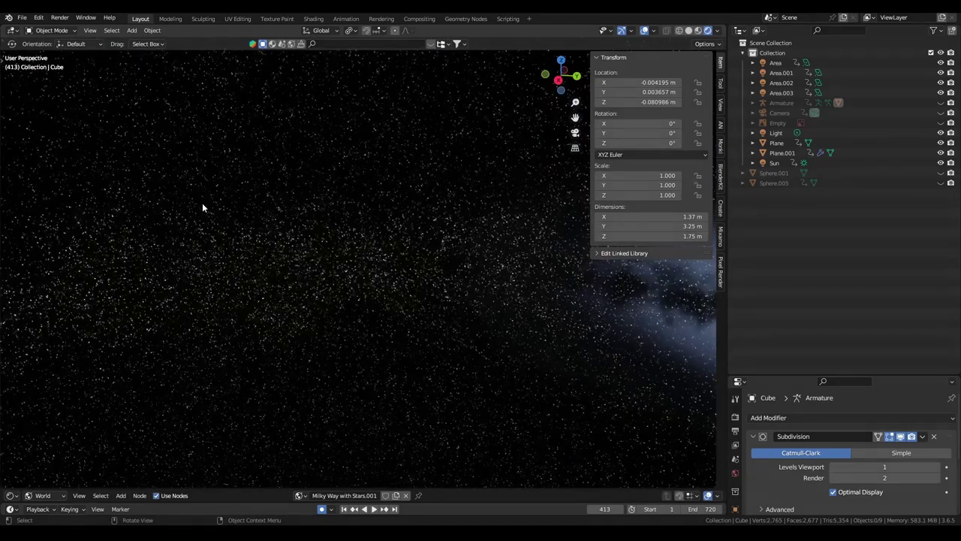
mouse_move(303, 235)
middle_down()
mouse_move(598, 272)
mouse_move(128, 127)
mouse_move(387, 364)
mouse_move(406, 242)
mouse_move(354, 210)
mouse_move(383, 177)
middle_up()
click(383, 177)
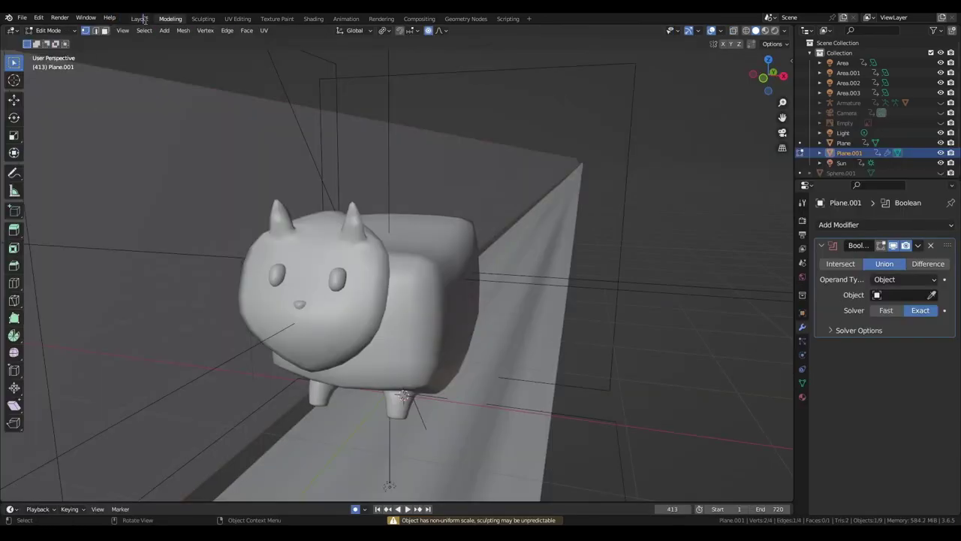
middle_drag(436, 296, 390, 302)
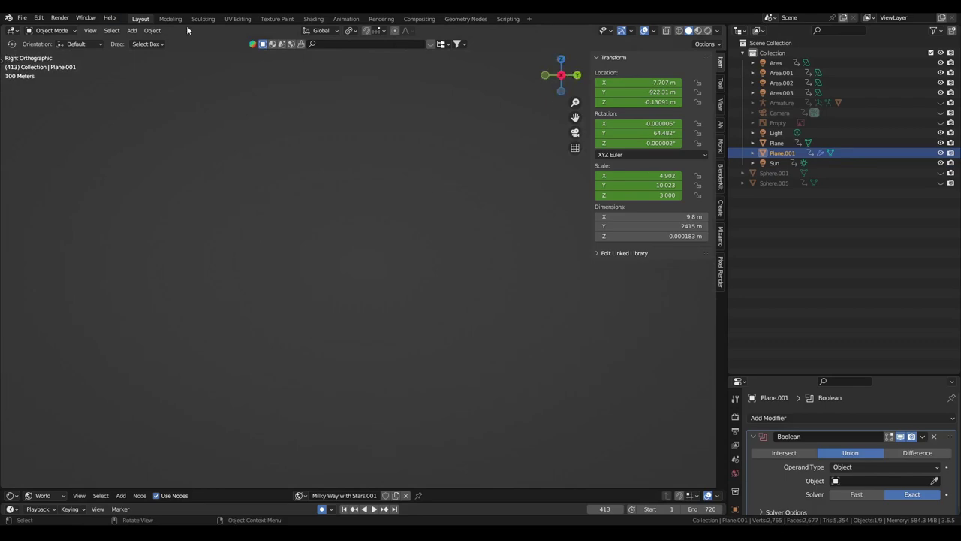
click(22, 16)
Step: Load the other project version, then unhide and select the cloud object Sphere.001
click(34, 39)
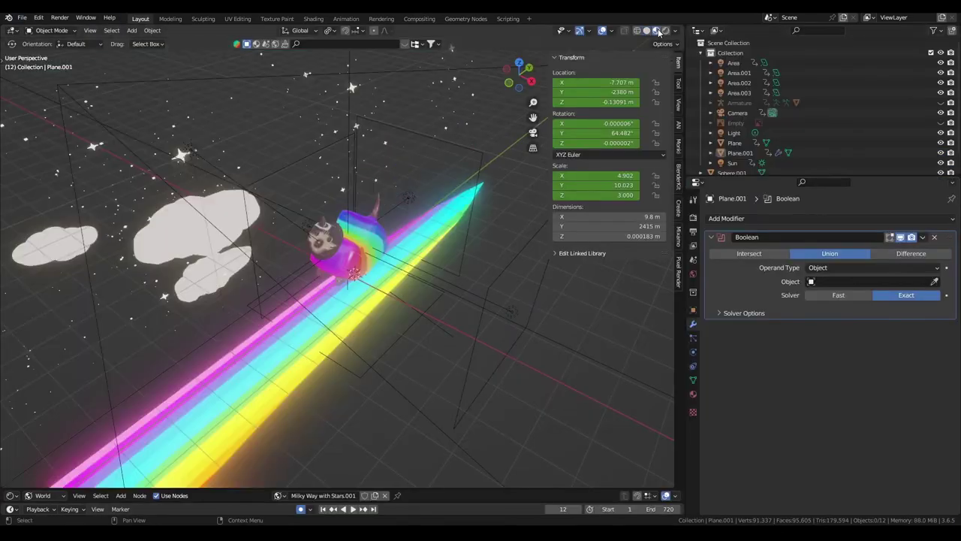
middle_drag(383, 282, 480, 240)
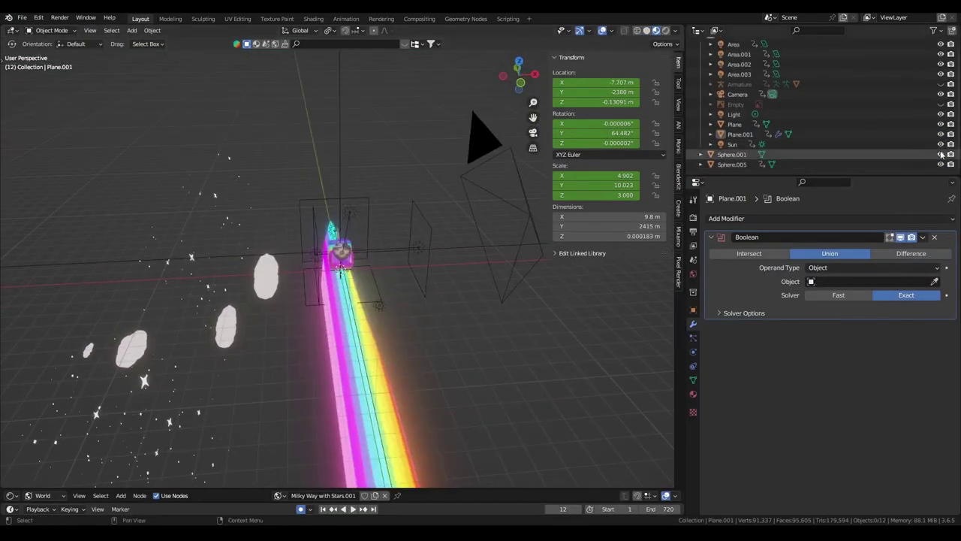
click(940, 154)
mouse_move(286, 332)
middle_down()
mouse_move(326, 338)
mouse_move(345, 314)
middle_up()
scroll(326, 338, down, 8)
click(345, 314)
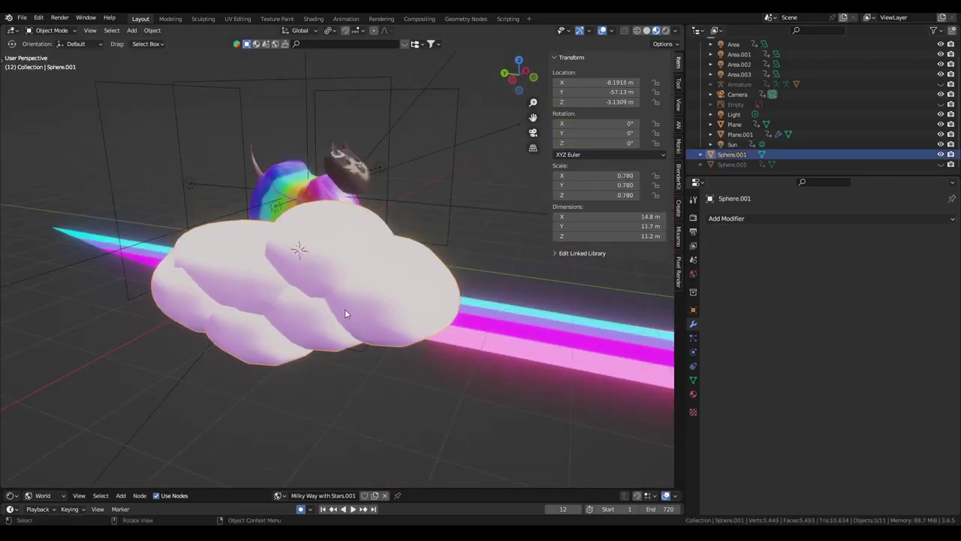
Step: Show the cloud's Material.002 ColorRamp nodes in an enlarged node editor
drag(282, 485, 297, 286)
click(47, 303)
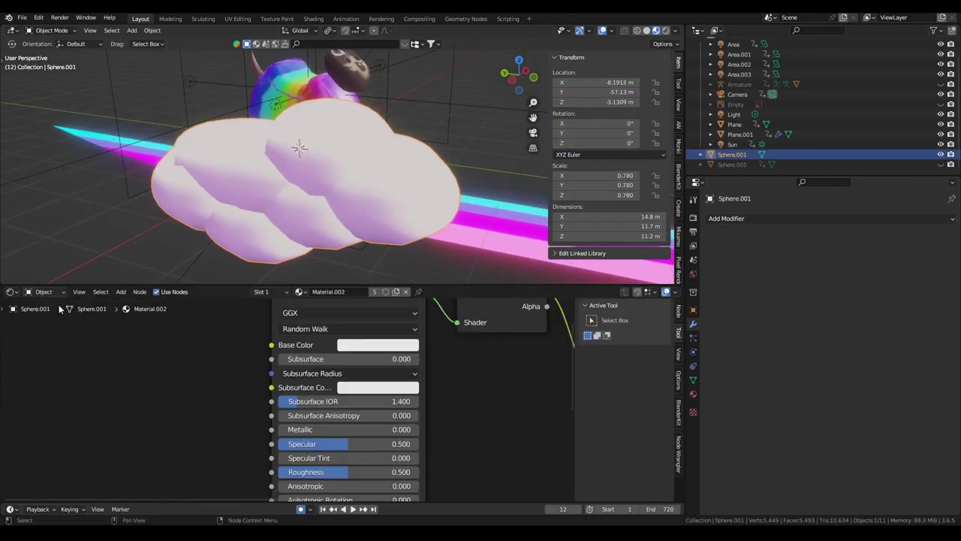
scroll(340, 361, up, 3)
scroll(340, 361, up, 2)
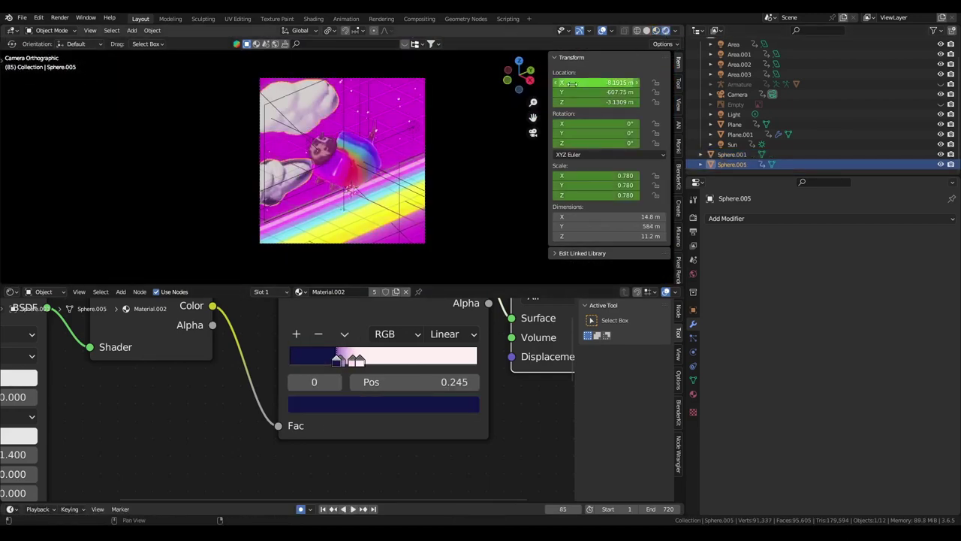
Step: Play back the animation and orbit the side view around the rainbow bridge
click(24, 18)
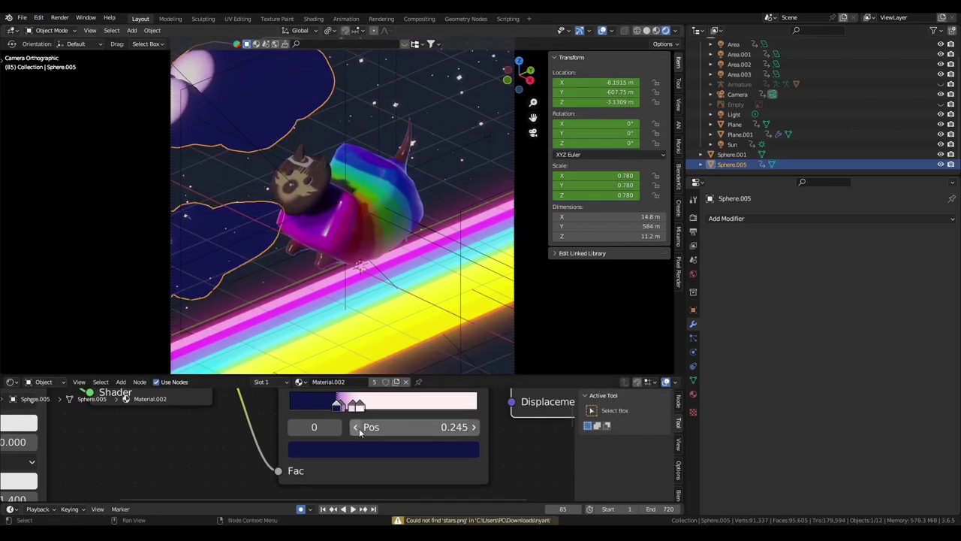
key(space)
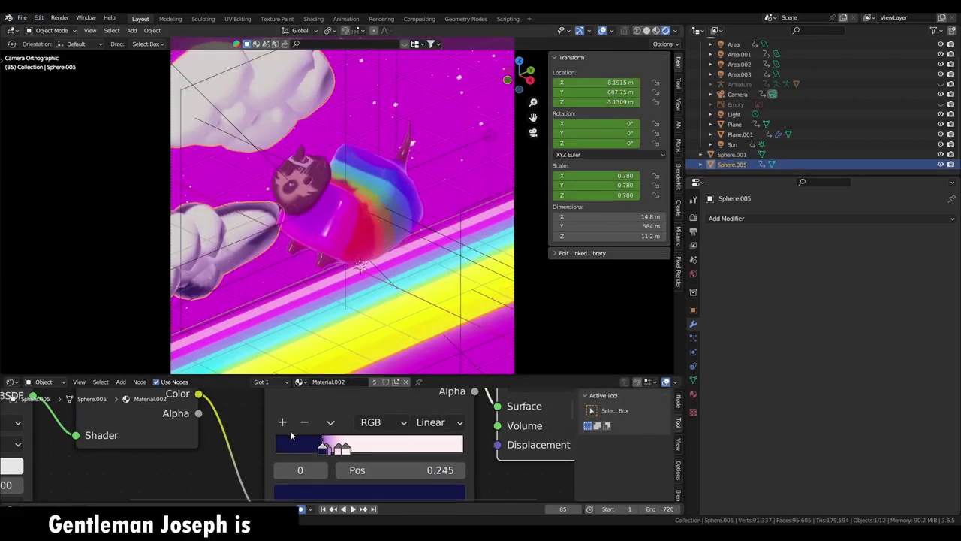
scroll(285, 188, down, 2)
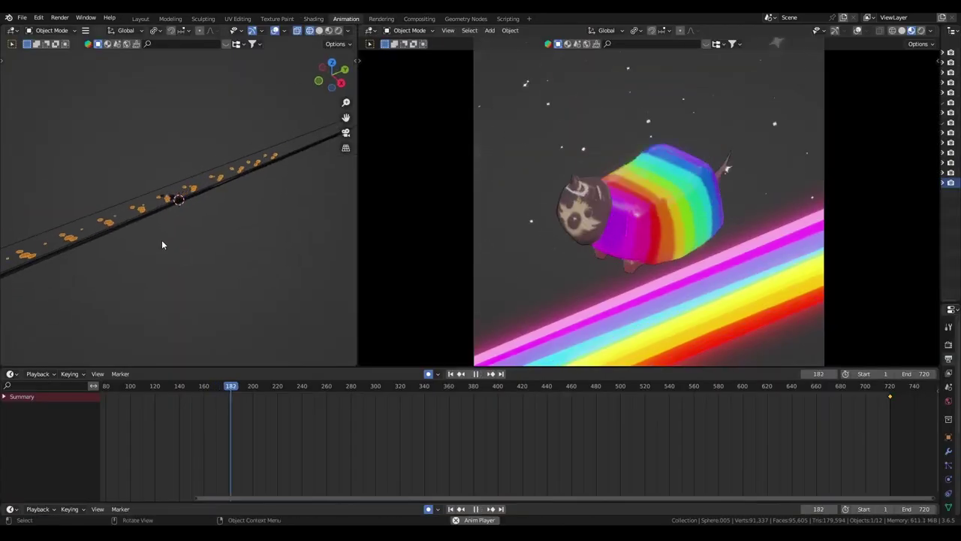
mouse_move(147, 191)
middle_down()
mouse_move(153, 175)
mouse_move(300, 275)
mouse_move(41, 186)
mouse_move(214, 223)
middle_up()
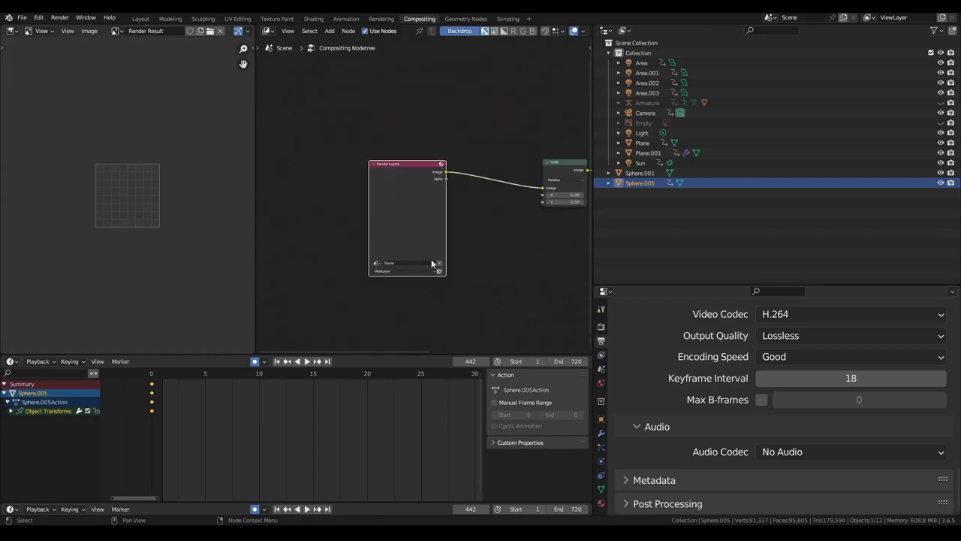
Step: Pan the compositor over to the Render Layers node and render the current frame with F12
mouse_move(381, 192)
middle_down()
mouse_move(353, 208)
mouse_move(499, 208)
mouse_move(281, 243)
mouse_move(301, 169)
middle_up()
click(437, 295)
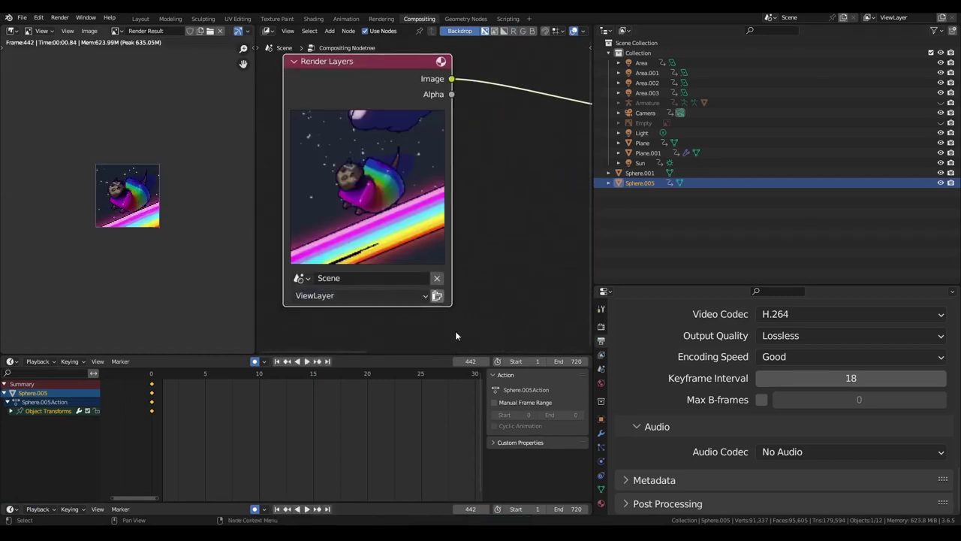